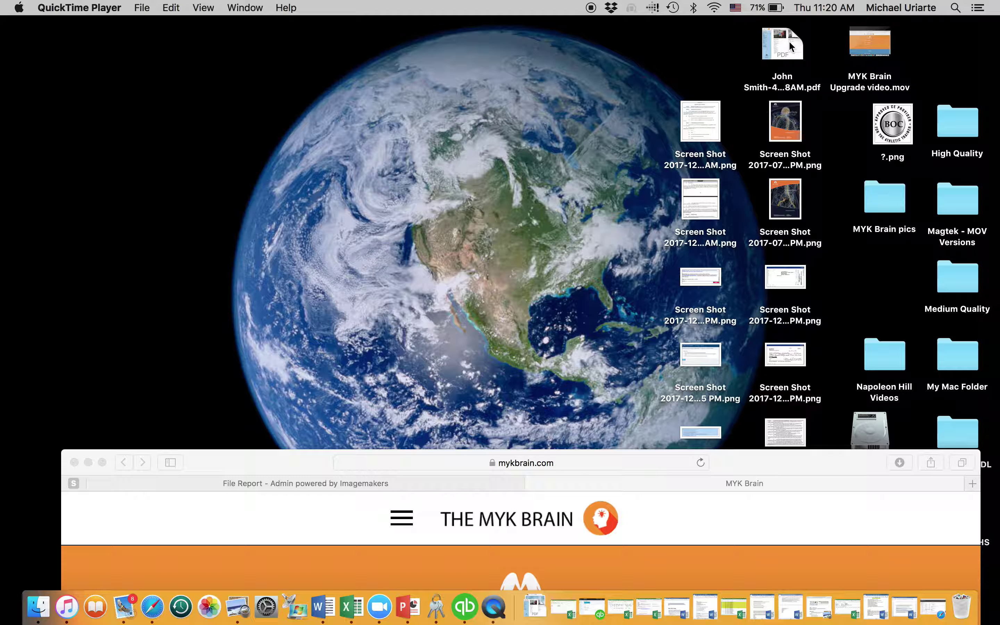
Open the patient's 4-22-2017 treatment PDF from the desktop and review its treatments, reinforcement checklists and notes
{"action": "double_click", "coordinate": [789, 45]}
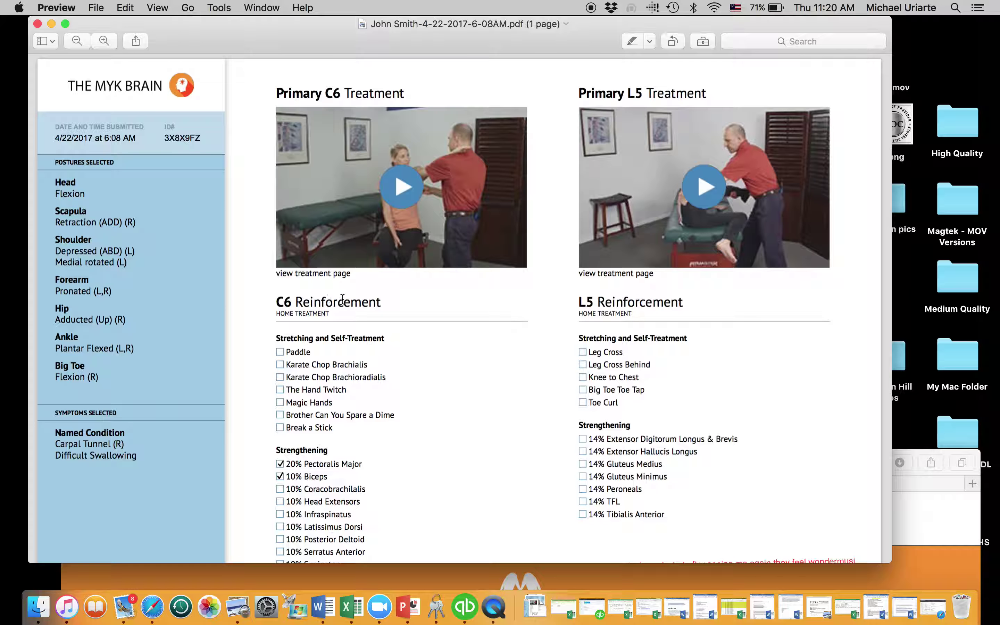
{"action": "scroll", "coordinate": [478, 345], "scroll_direction": "down", "scroll_amount": 5}
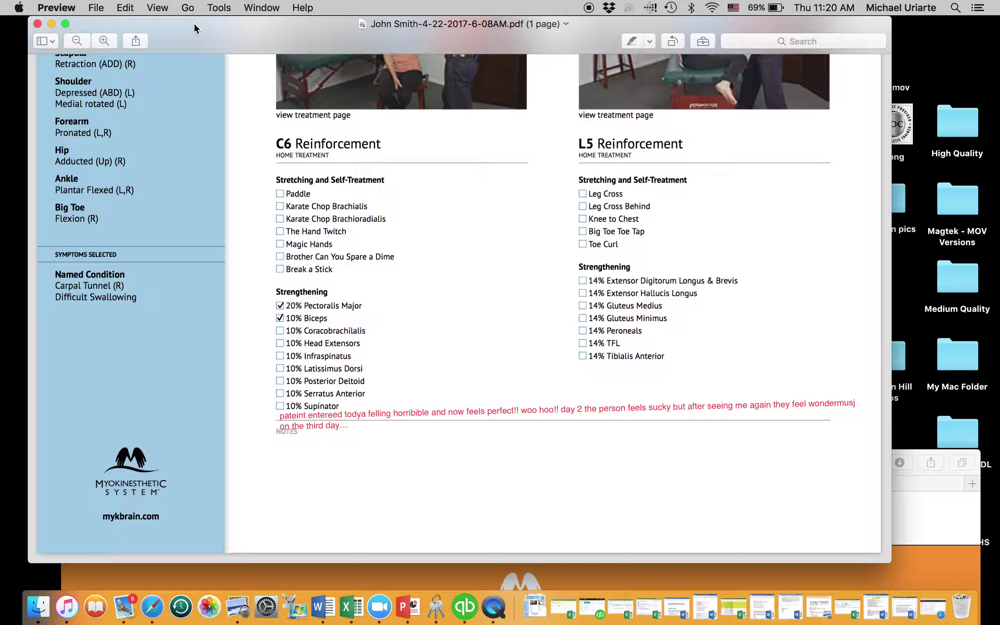
{"action": "left_click_drag", "start_coordinate": [194, 22], "coordinate": [228, 24]}
{"action": "scroll", "coordinate": [391, 317], "scroll_direction": "up", "scroll_amount": 5}
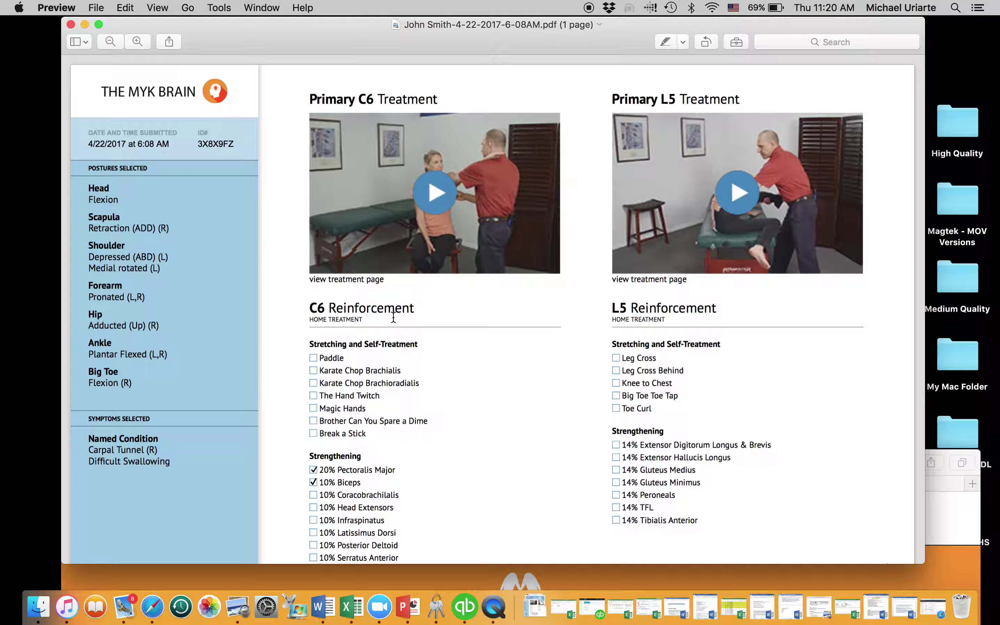
{"action": "scroll", "coordinate": [481, 321], "scroll_direction": "up", "scroll_amount": 2}
Open the Primary C6 treatment page linked in the PDF and bring the browser window fully into view
{"action": "left_click_drag", "start_coordinate": [452, 45], "coordinate": [136, 44]}
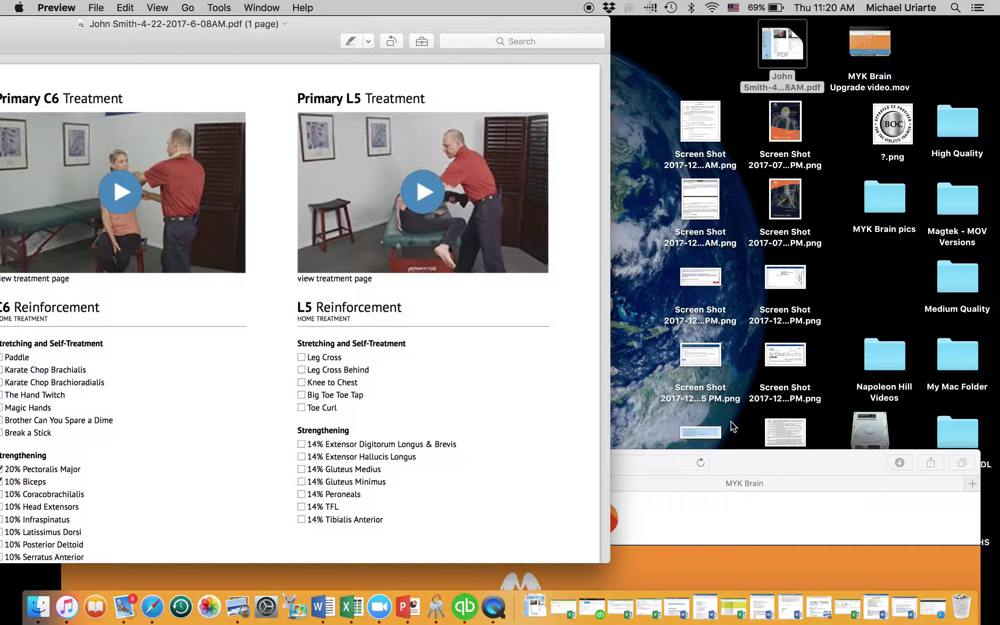
{"action": "left_click_drag", "start_coordinate": [773, 453], "coordinate": [806, 310]}
{"action": "left_click", "coordinate": [288, 38]}
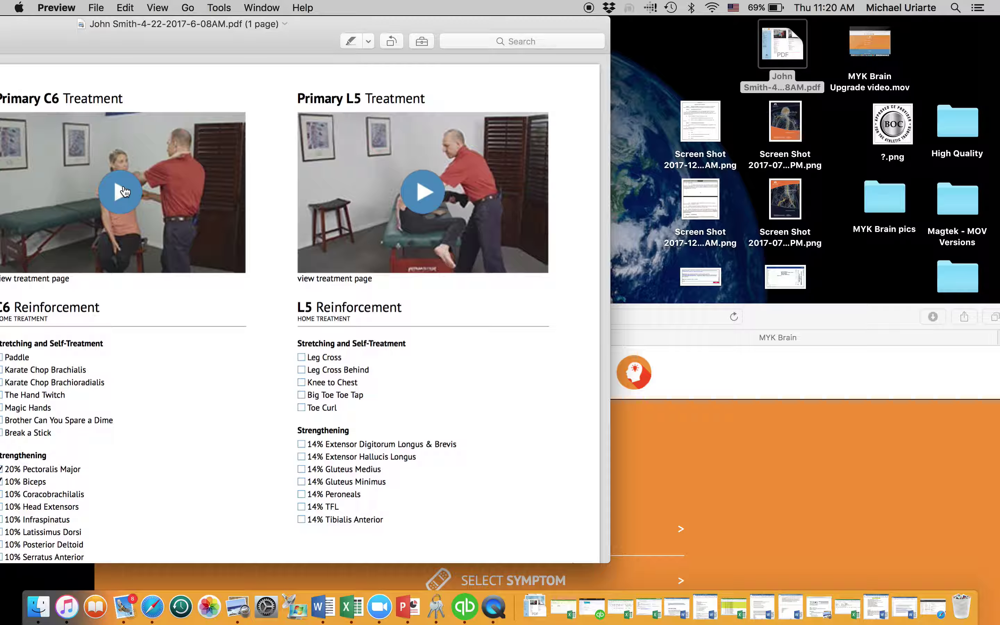
{"action": "left_click", "coordinate": [784, 317]}
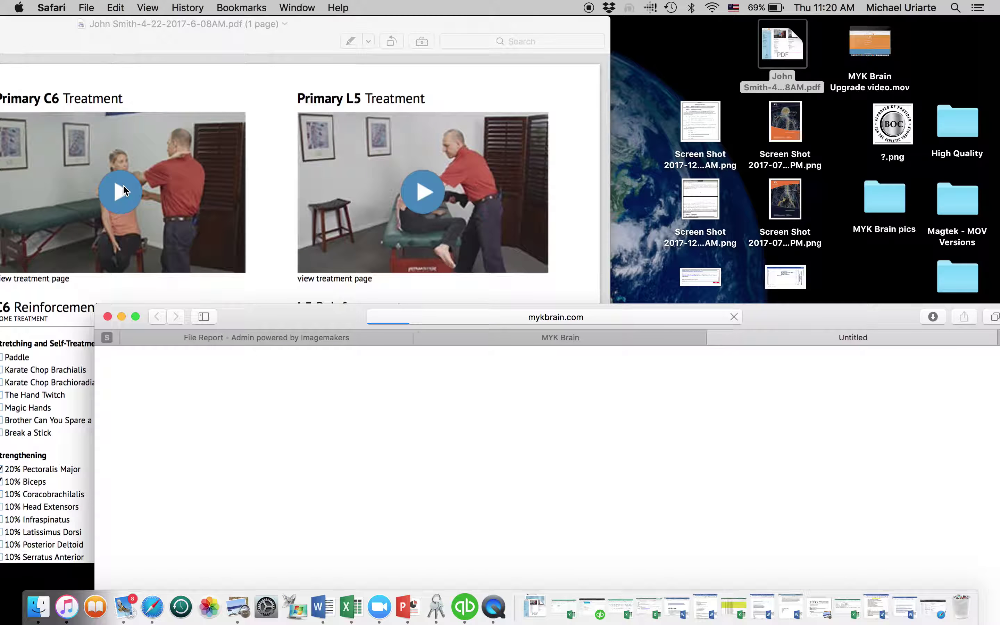
{"action": "left_click_drag", "start_coordinate": [785, 317], "coordinate": [758, 32]}
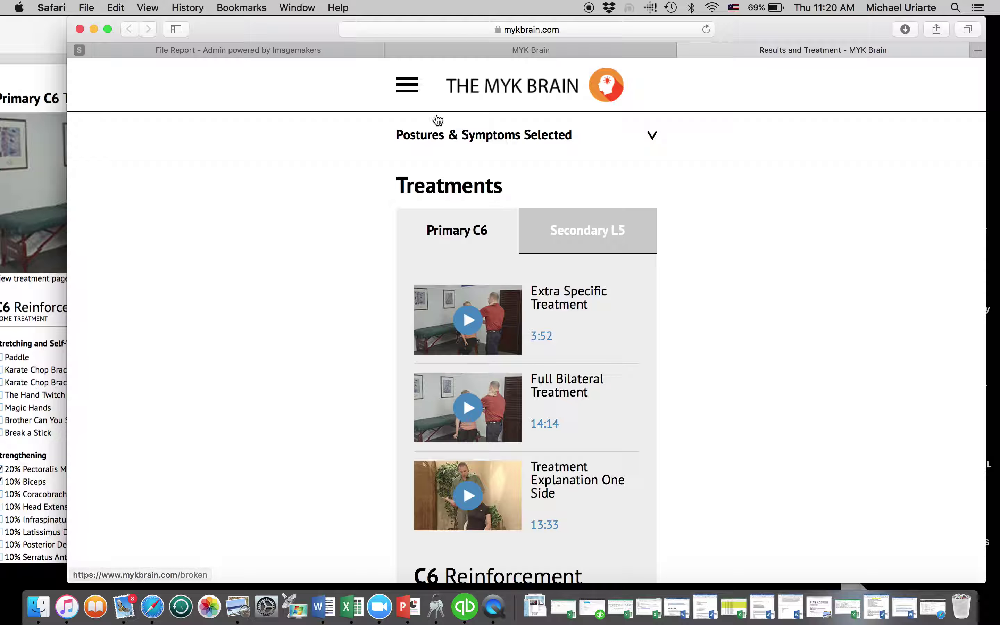
Expand the selected postures and symptoms, and look through the Secondary L5 and Primary C6 treatments
{"action": "left_click", "coordinate": [652, 138]}
{"action": "scroll", "coordinate": [592, 326], "scroll_direction": "down", "scroll_amount": 6}
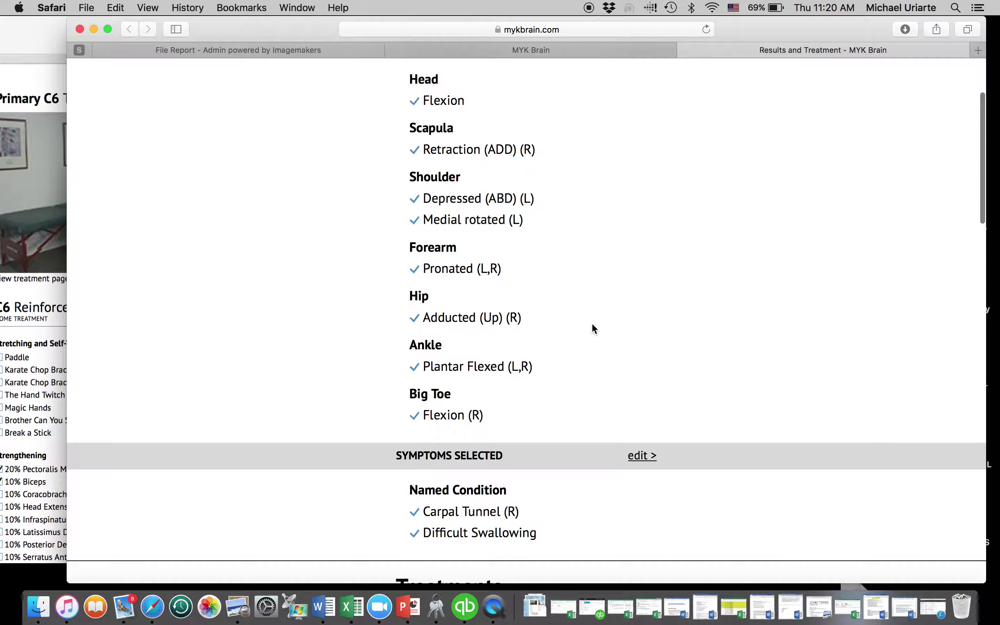
{"action": "scroll", "coordinate": [592, 329], "scroll_direction": "down", "scroll_amount": 6}
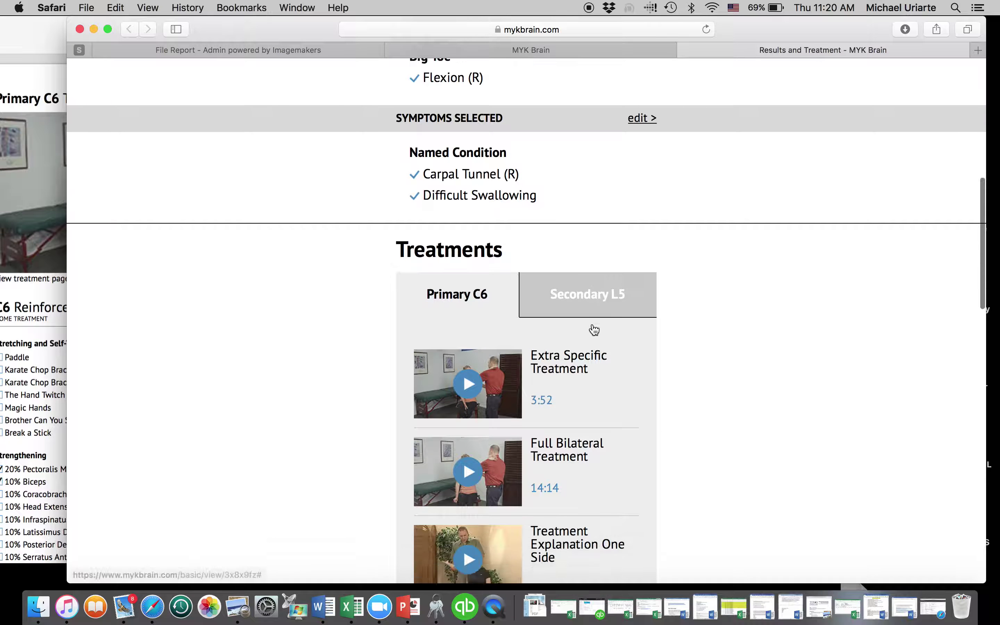
{"action": "left_click", "coordinate": [606, 285]}
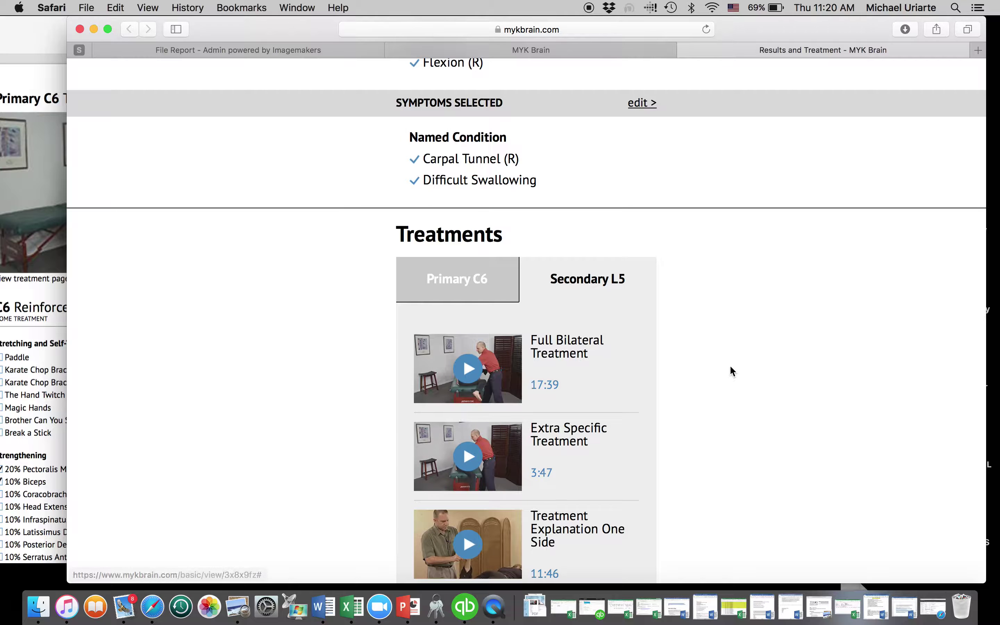
{"action": "scroll", "coordinate": [730, 365], "scroll_direction": "down", "scroll_amount": 10}
{"action": "scroll", "coordinate": [731, 366], "scroll_direction": "up", "scroll_amount": 8}
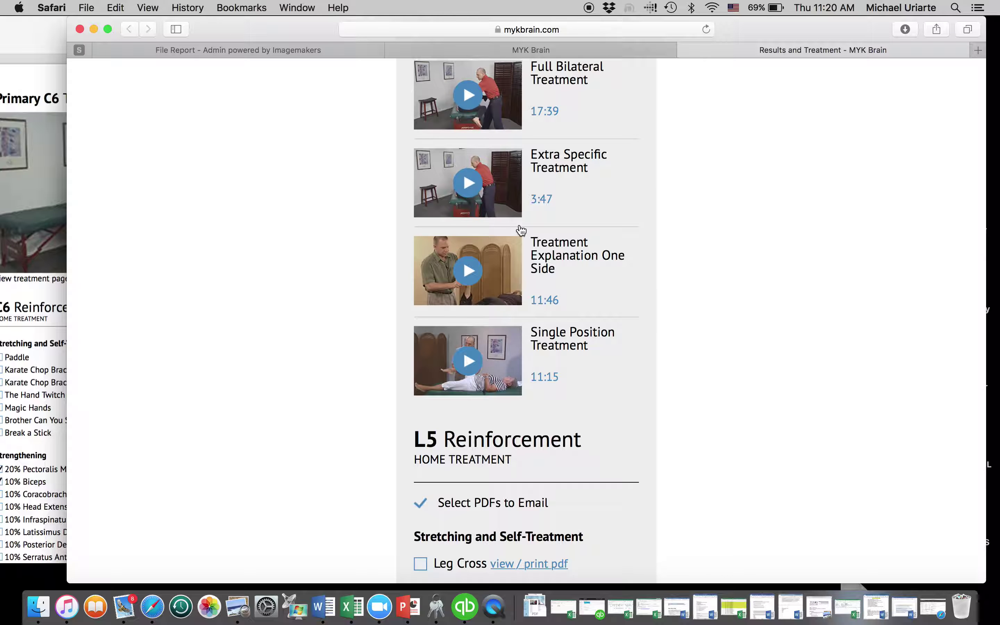
{"action": "scroll", "coordinate": [520, 228], "scroll_direction": "up", "scroll_amount": 6}
{"action": "left_click", "coordinate": [467, 311]}
Save the treatment page so that its PDF is e-mailed, and dismiss the confirmation
{"action": "scroll", "coordinate": [735, 311], "scroll_direction": "down", "scroll_amount": 10}
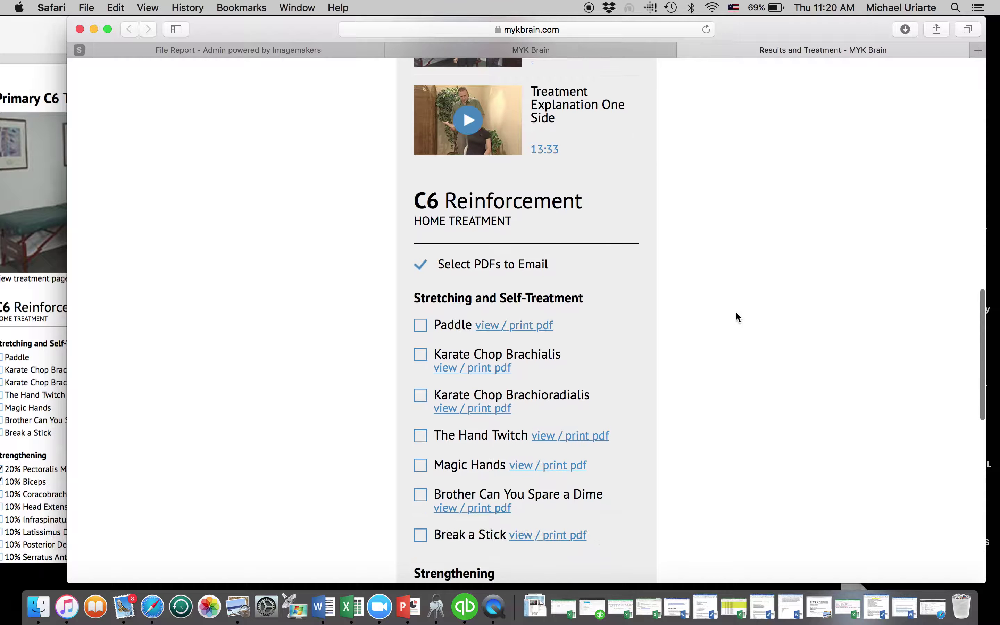
{"action": "scroll", "coordinate": [738, 317], "scroll_direction": "down", "scroll_amount": 6}
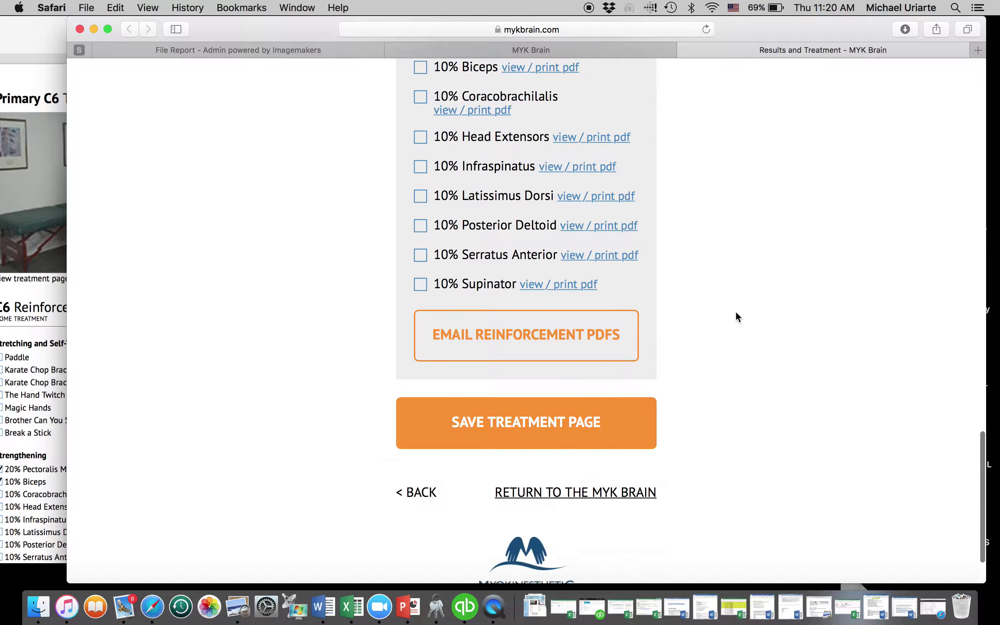
{"action": "left_click", "coordinate": [560, 425]}
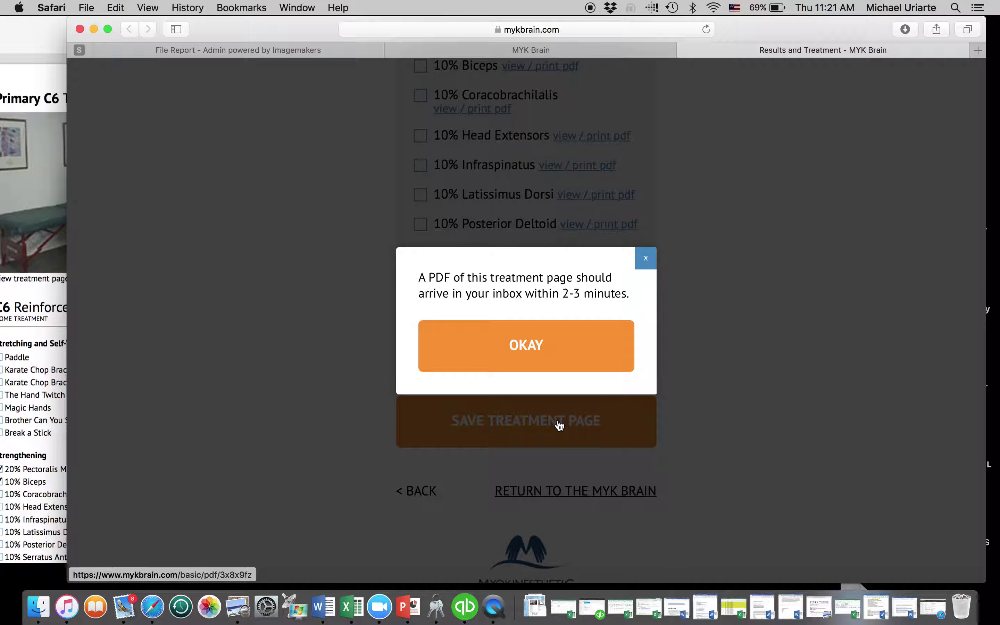
{"action": "left_click", "coordinate": [533, 347]}
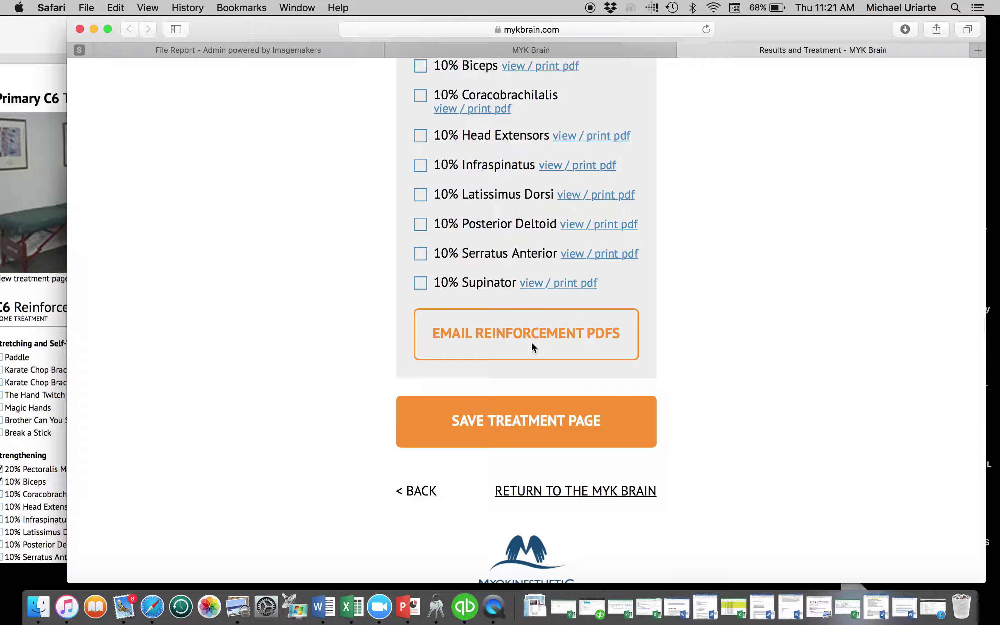
Refresh the webmail inbox and open the 12:21 PM MYK Brain Treatment Page e-mail
{"action": "left_click", "coordinate": [938, 610]}
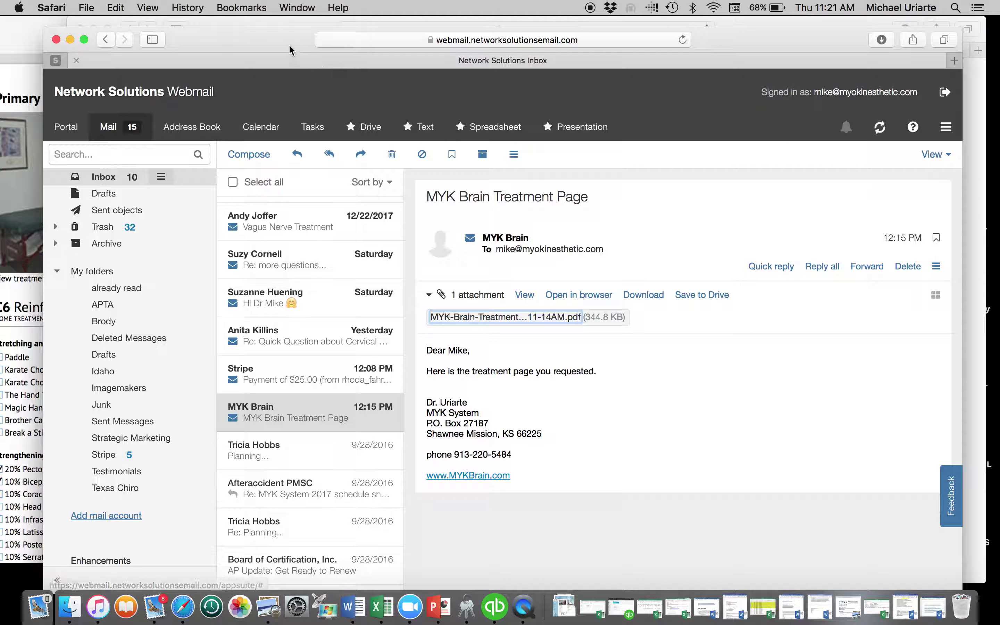
{"action": "left_click_drag", "start_coordinate": [288, 48], "coordinate": [612, 451]}
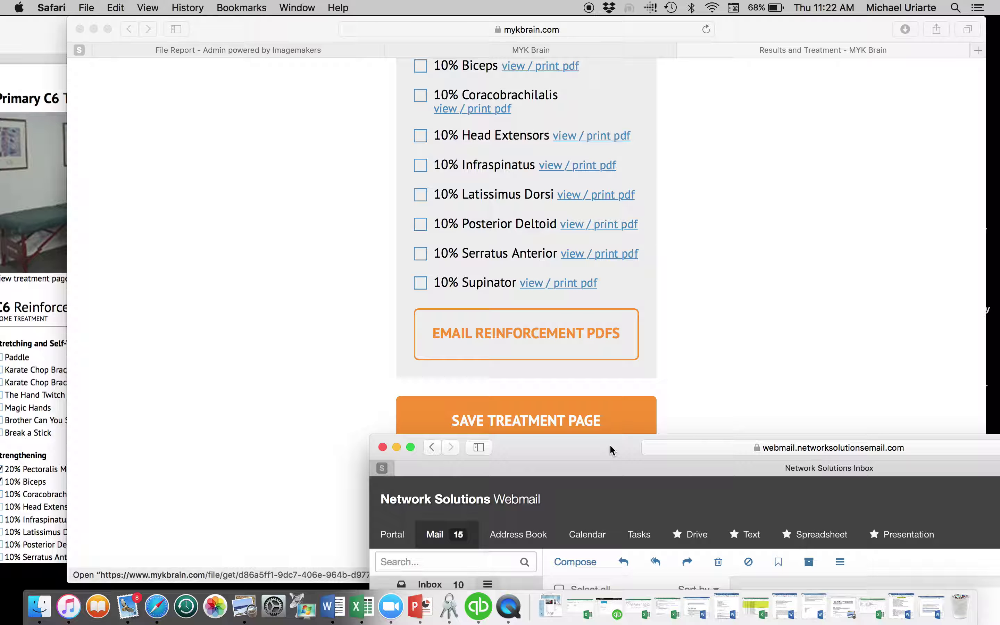
{"action": "double_click", "coordinate": [610, 444]}
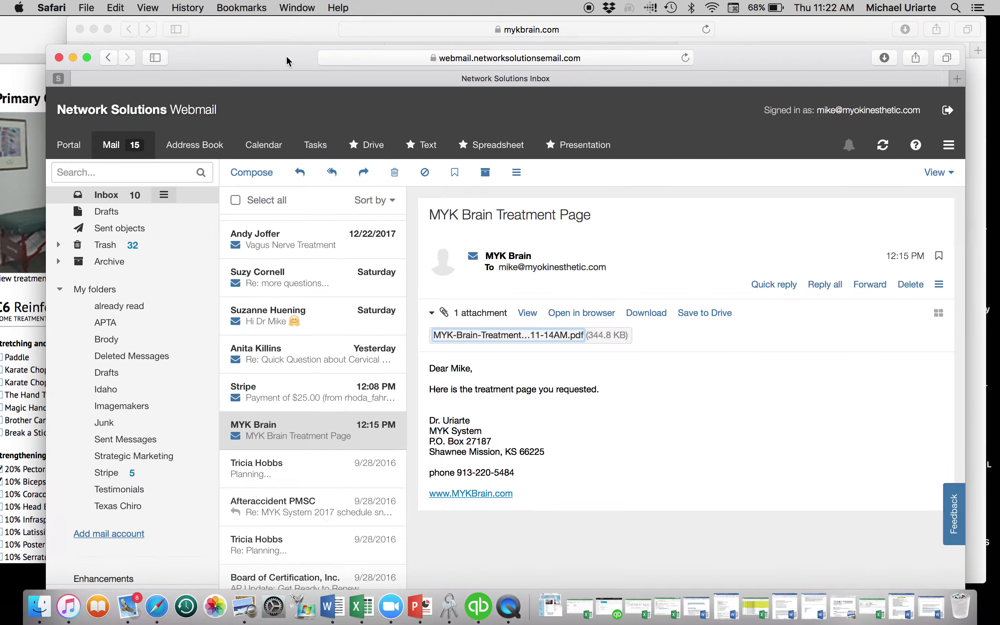
{"action": "left_click", "coordinate": [884, 147]}
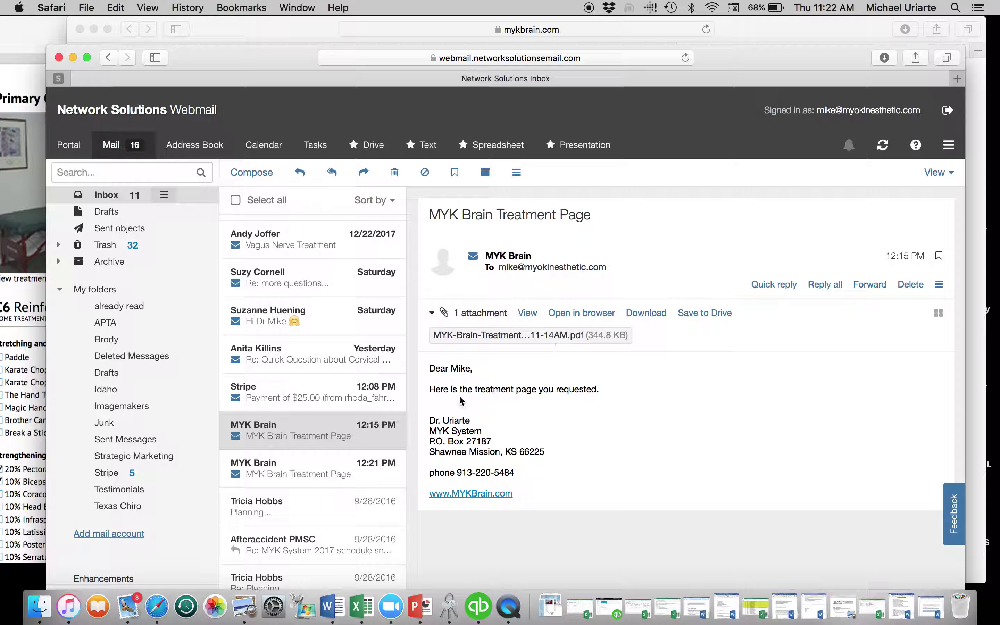
{"action": "left_click", "coordinate": [332, 476]}
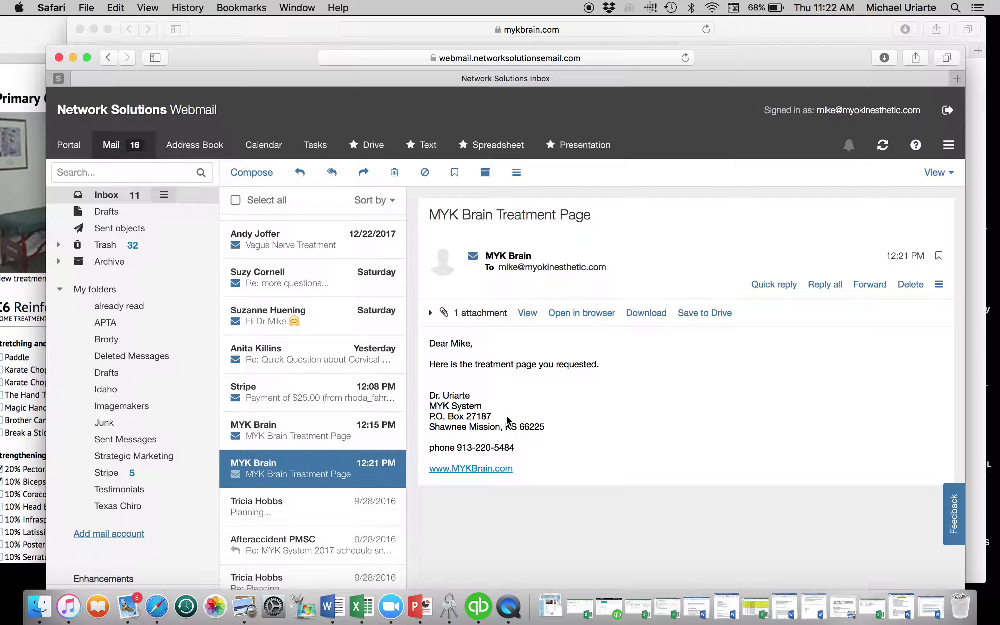
Open the e-mail's attached treatment PDF in Preview and position its window in full view
{"action": "left_click", "coordinate": [515, 318]}
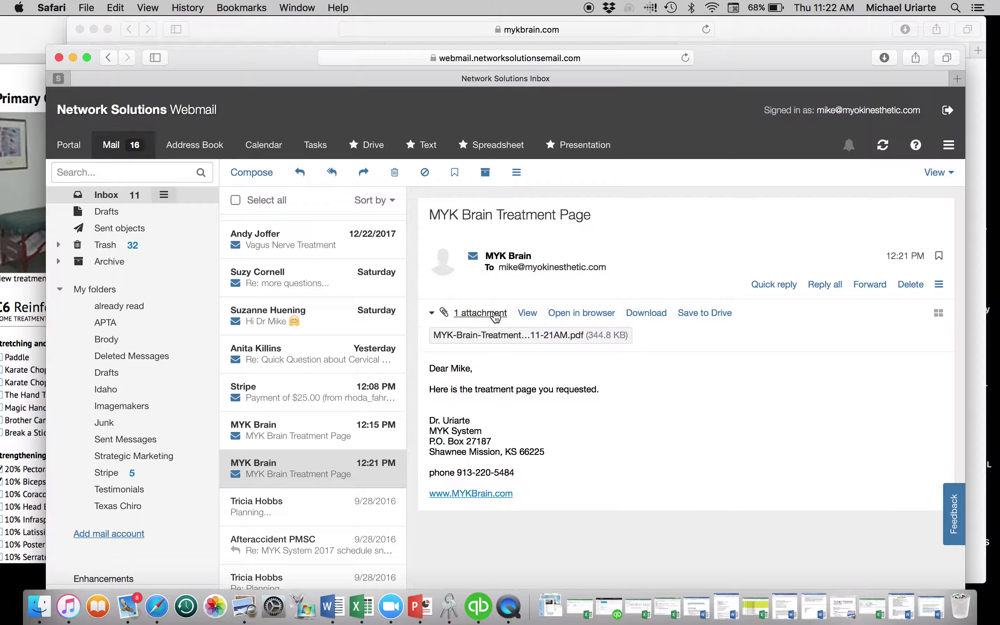
{"action": "left_click", "coordinate": [521, 343]}
{"action": "left_click", "coordinate": [494, 393]}
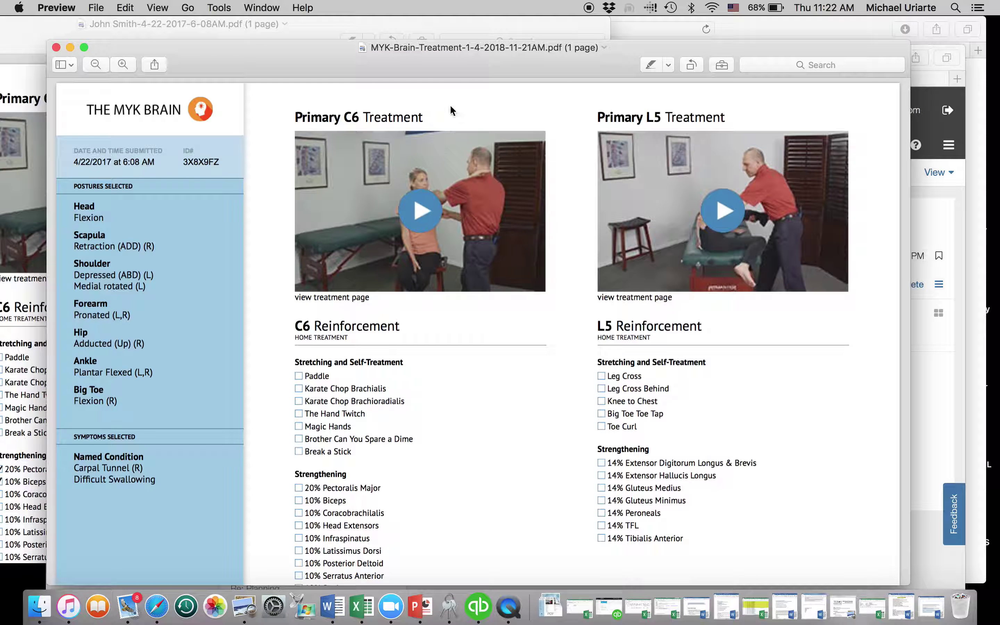
{"action": "left_click_drag", "start_coordinate": [447, 66], "coordinate": [494, 42]}
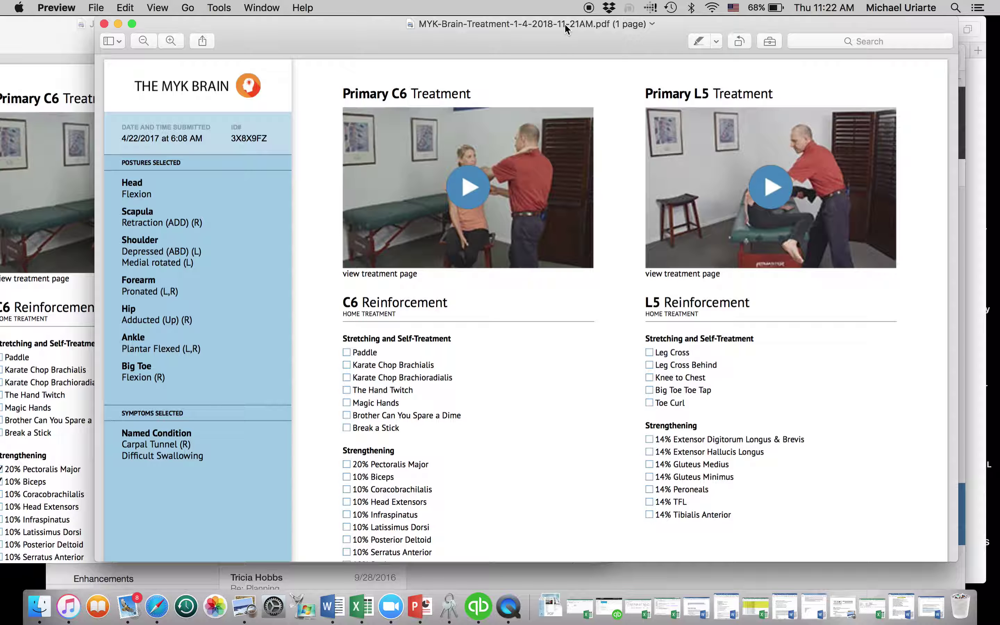
Export the treatment as a PDF to the Desktop, replacing "MYK-Brain-Treatment" in the file name with the patient's full name
{"action": "left_click", "coordinate": [95, 7]}
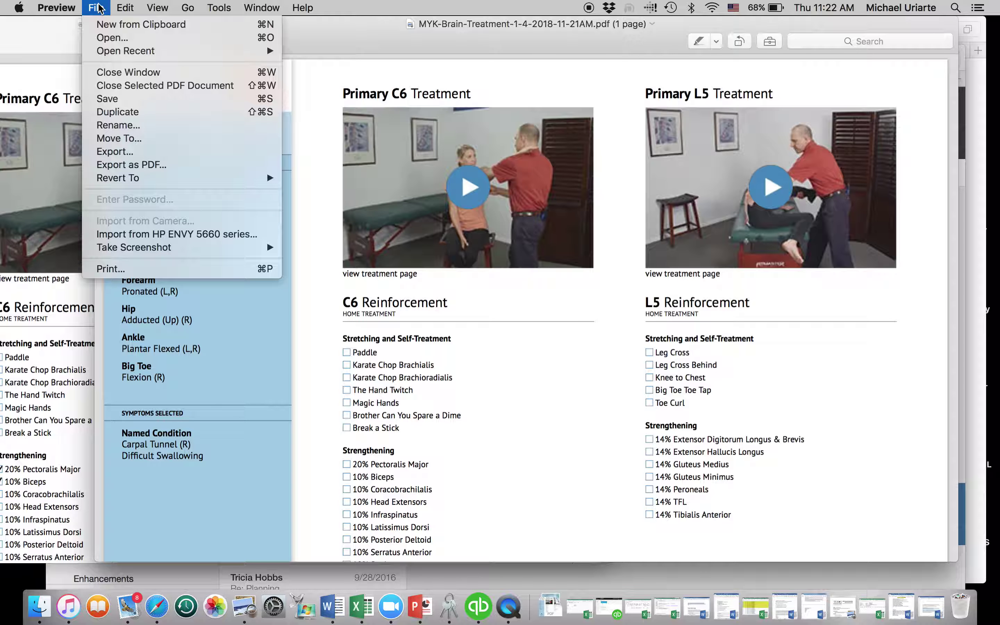
{"action": "left_click", "coordinate": [121, 150]}
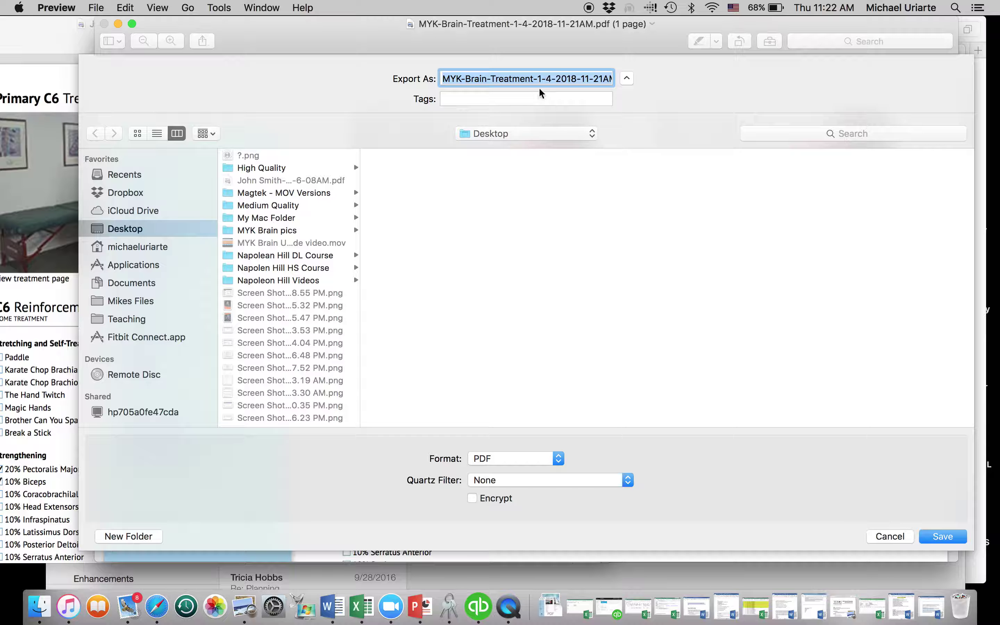
{"action": "left_click_drag", "start_coordinate": [534, 78], "coordinate": [443, 81]}
{"action": "type", "text": "John s"}
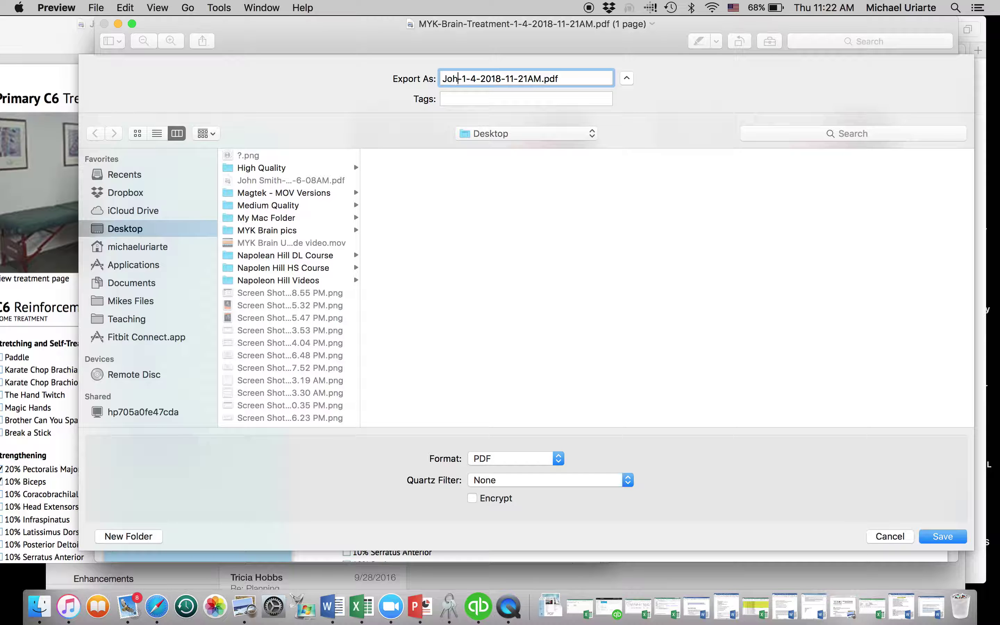
{"action": "key", "text": "BackSpace"}
{"action": "type", "text": "Smith"}
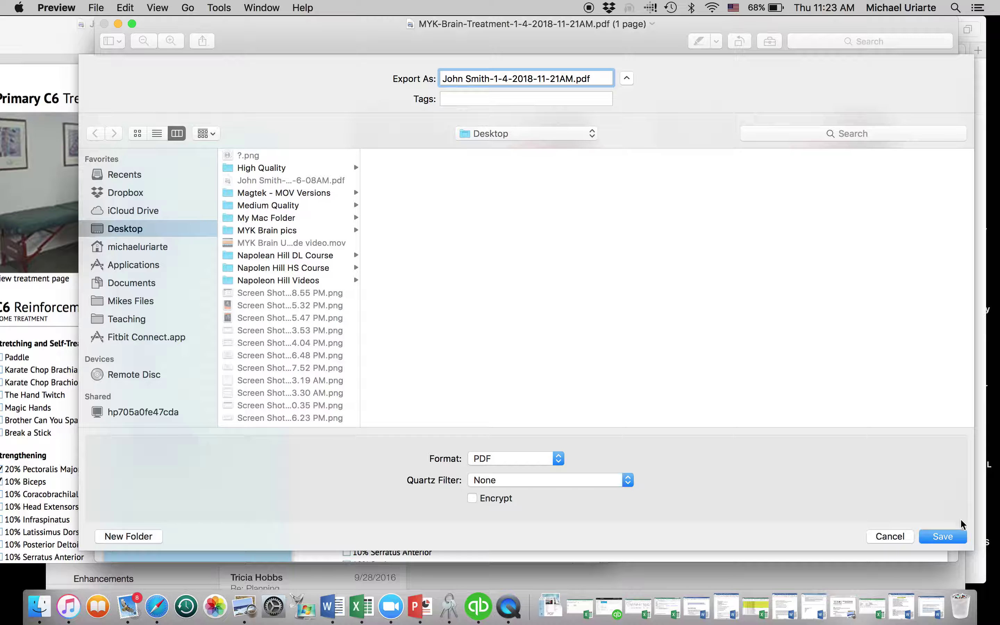
{"action": "left_click", "coordinate": [959, 537]}
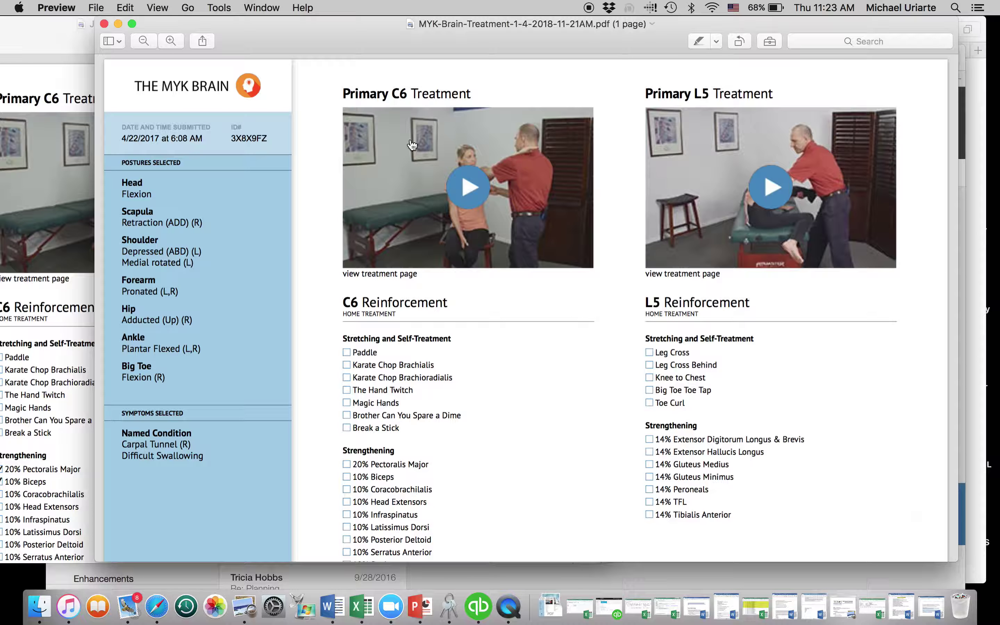
Close both open treatment PDFs, the e-mailed original and the patient's 4-22-2017 file
{"action": "left_click_drag", "start_coordinate": [336, 31], "coordinate": [362, 252]}
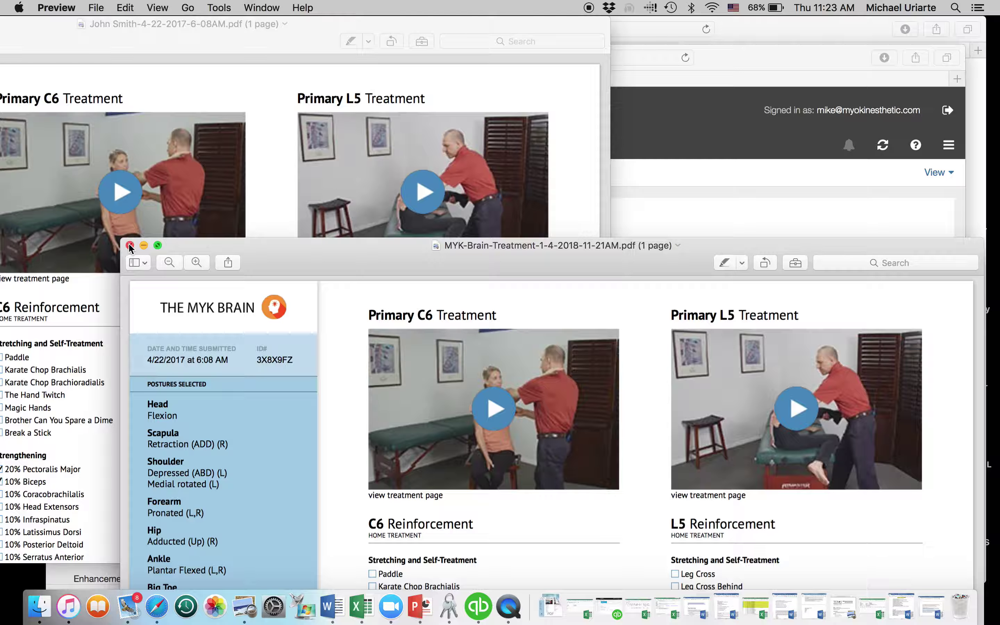
{"action": "double_click", "coordinate": [339, 267]}
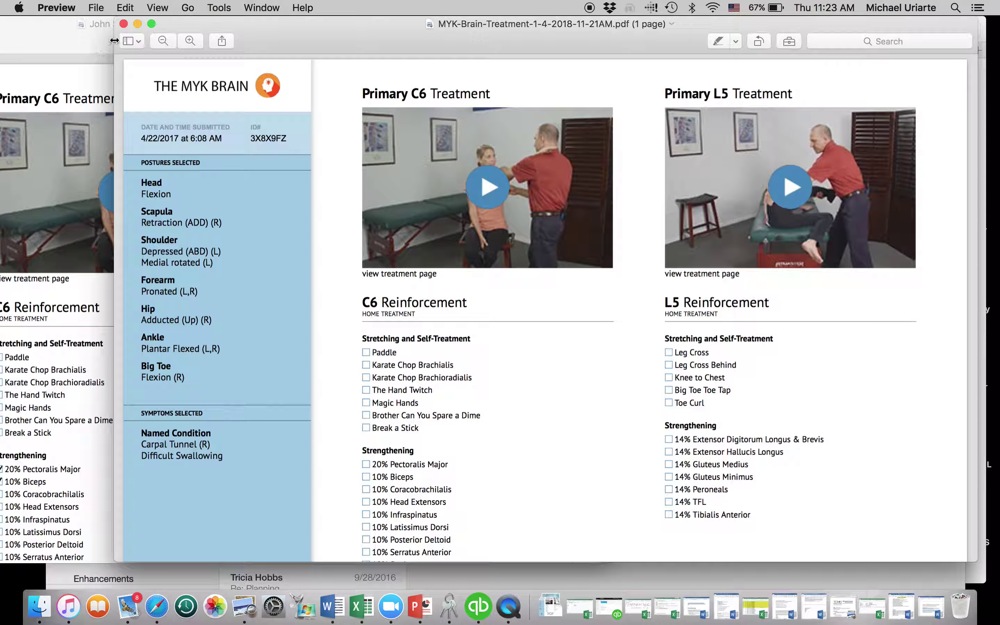
{"action": "left_click", "coordinate": [124, 24]}
{"action": "double_click", "coordinate": [146, 40]}
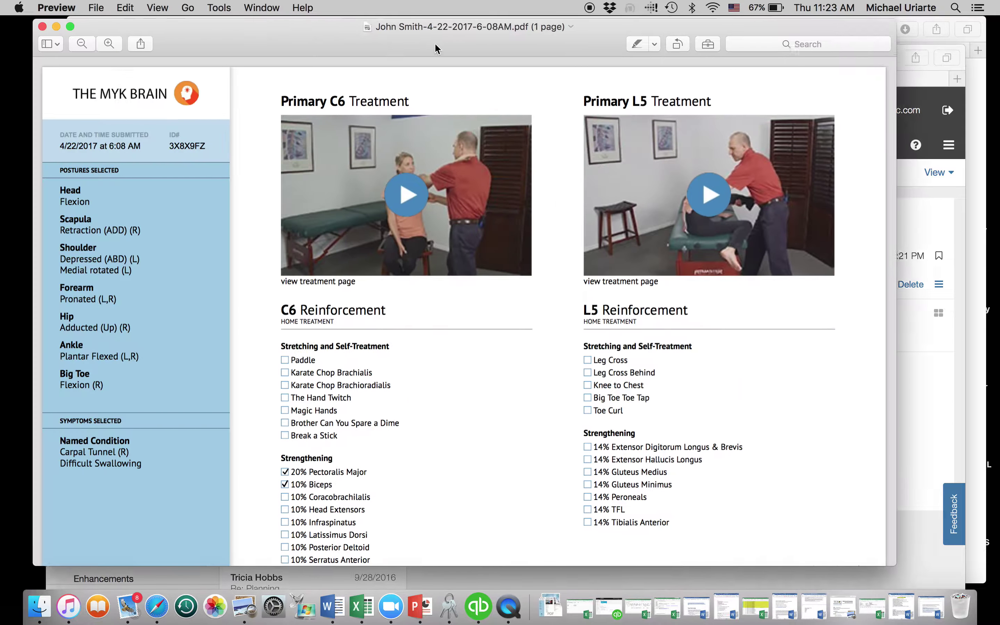
{"action": "left_click", "coordinate": [55, 31]}
Uncover the desktop and open the exported 1-4-2018 patient PDF at its Notes section
{"action": "left_click_drag", "start_coordinate": [236, 58], "coordinate": [482, 515]}
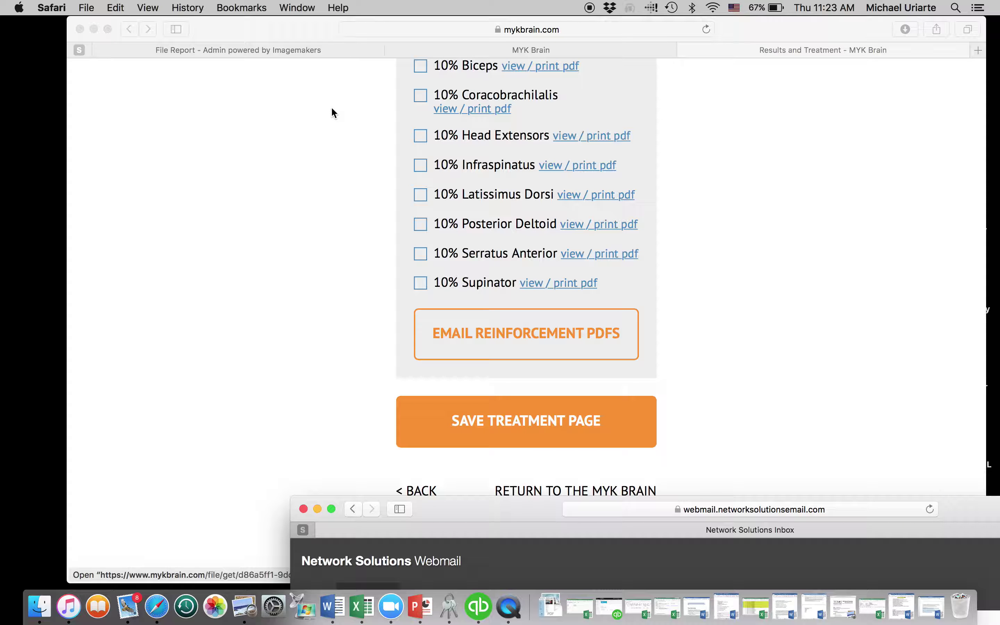
{"action": "left_click", "coordinate": [283, 26]}
{"action": "left_click_drag", "start_coordinate": [282, 26], "coordinate": [465, 487]}
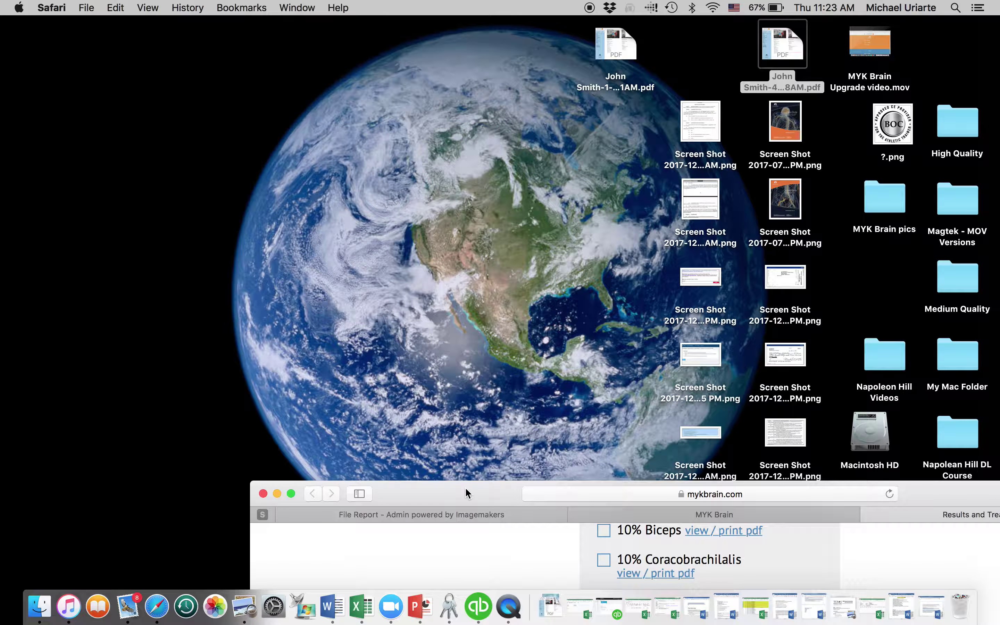
{"action": "double_click", "coordinate": [623, 45]}
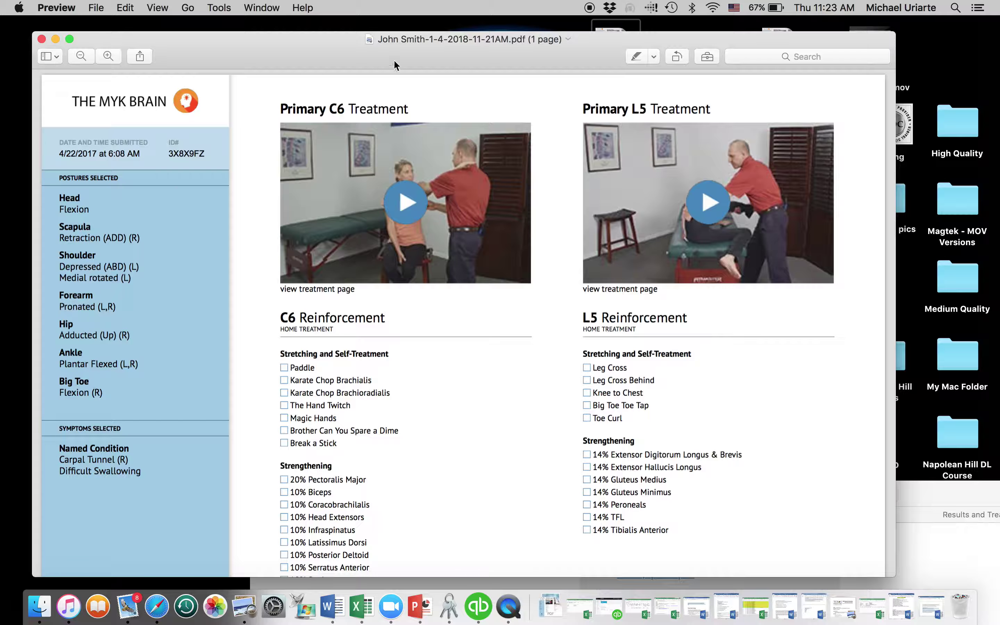
{"action": "scroll", "coordinate": [507, 389], "scroll_direction": "down", "scroll_amount": 5}
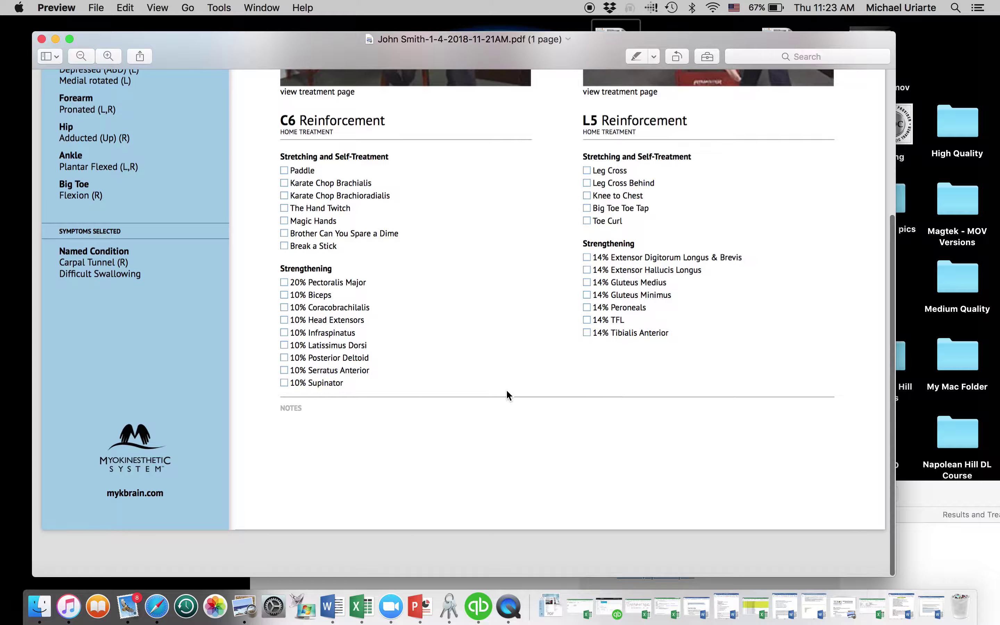
Add a text annotation reading "Patient entered today feeling better." at the Notes divider beside the 10% Supinator item
{"action": "left_click", "coordinate": [358, 426]}
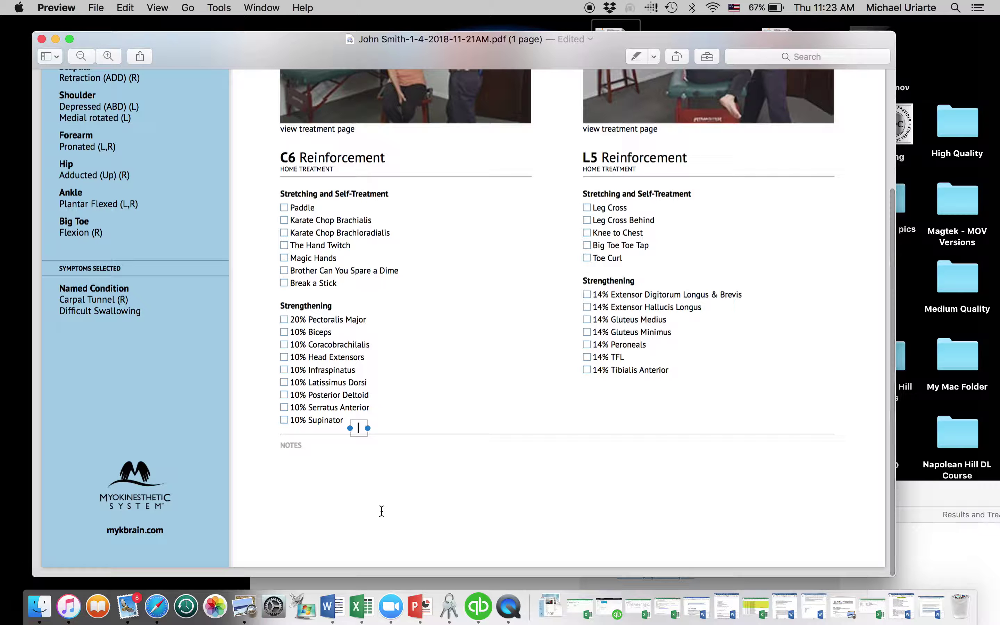
{"action": "type", "text": "Pat"}
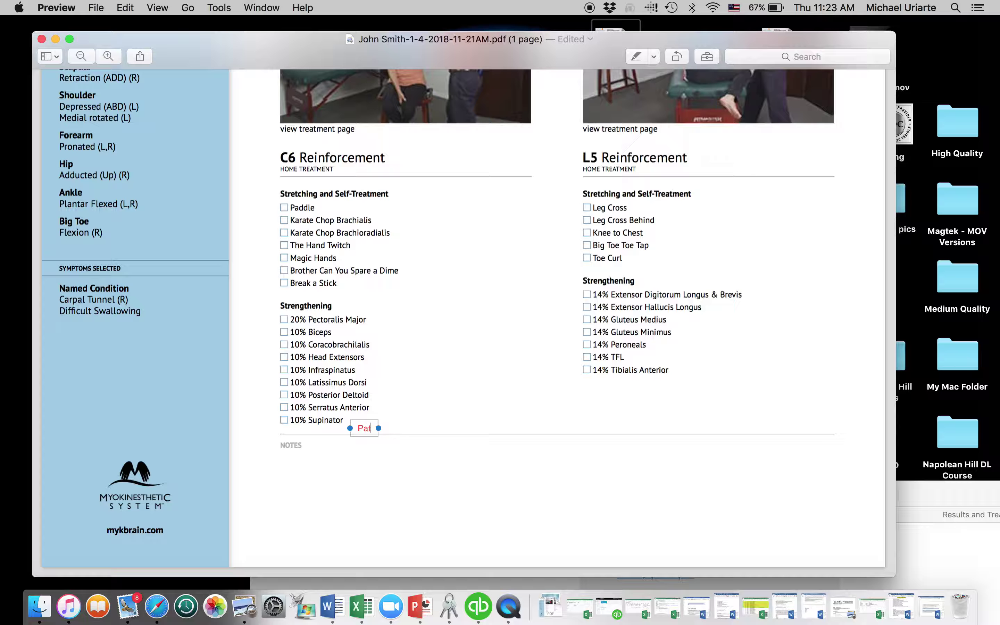
{"action": "type", "text": "ient entered today f"}
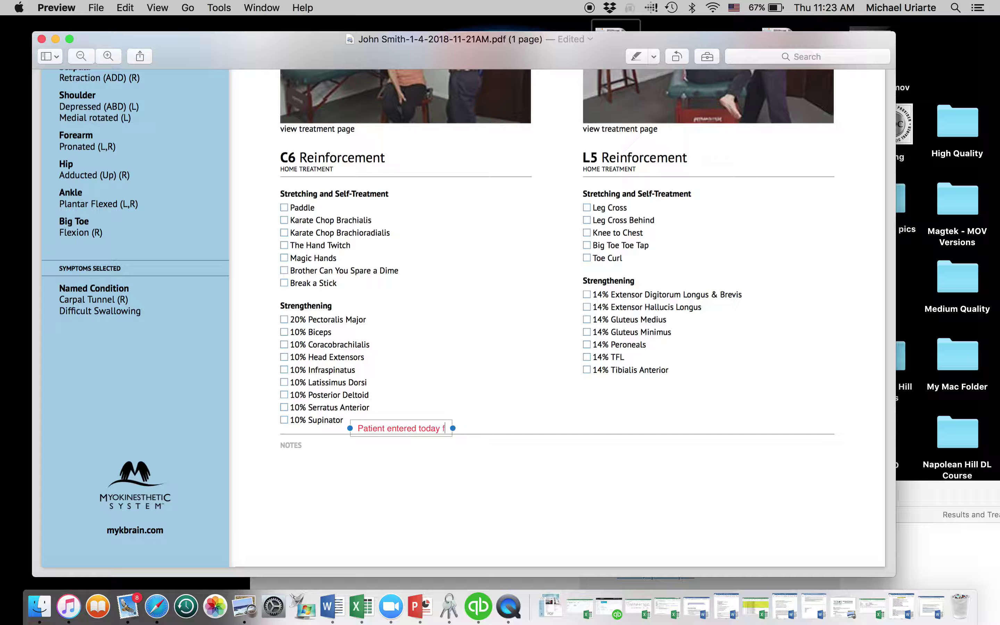
{"action": "type", "text": "eeling better."}
Append "Scapula was balanced today." to the text annotation, and move the PDF window to uncover the patient files on the desktop
{"action": "scroll", "coordinate": [487, 292], "scroll_direction": "up", "scroll_amount": 2}
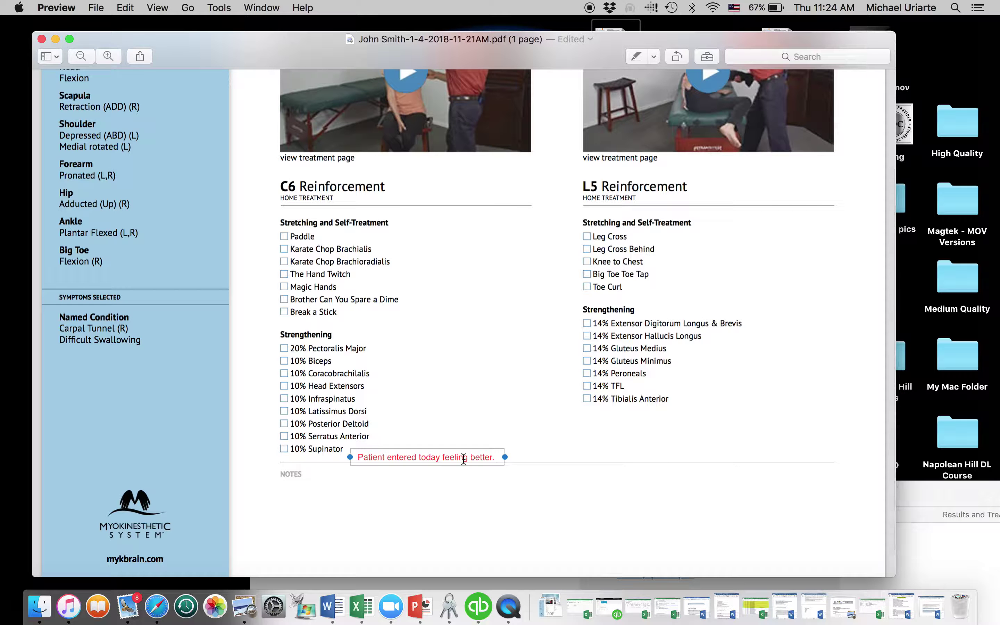
{"action": "scroll", "coordinate": [464, 287], "scroll_direction": "up", "scroll_amount": 5}
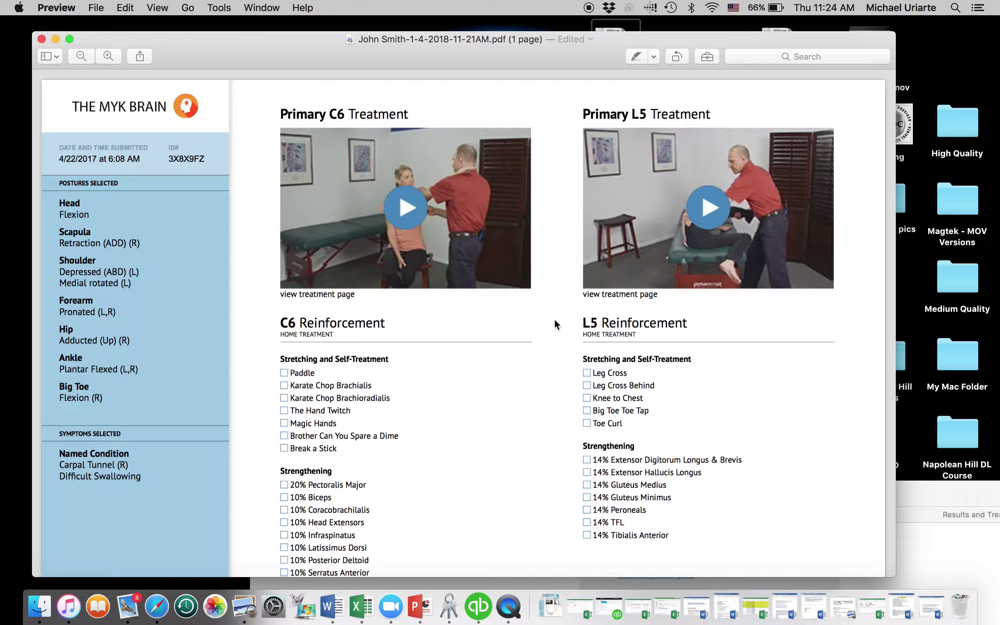
{"action": "scroll", "coordinate": [552, 326], "scroll_direction": "down", "scroll_amount": 5}
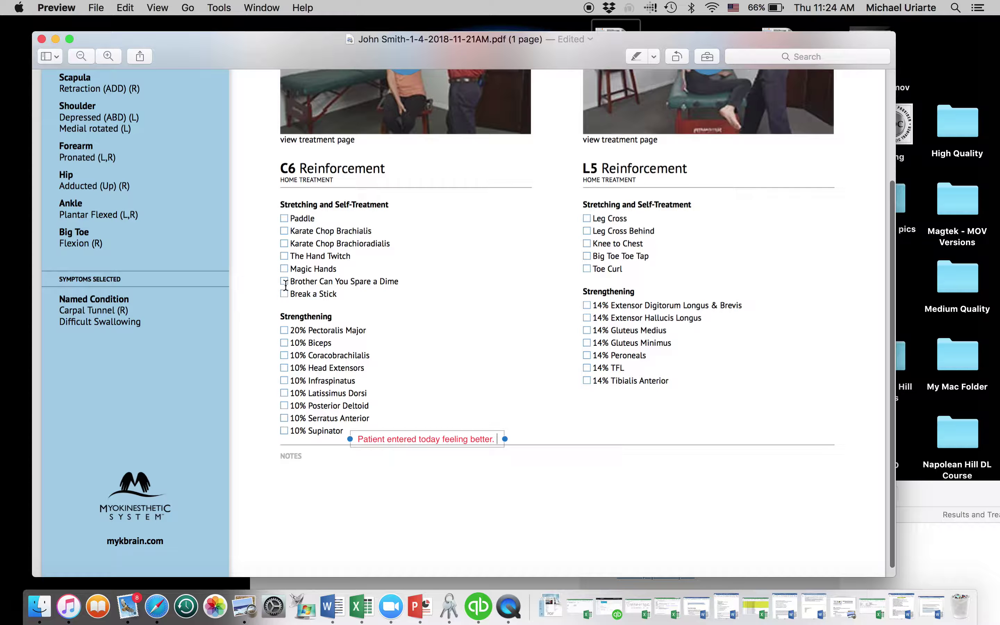
{"action": "scroll", "coordinate": [144, 225], "scroll_direction": "up", "scroll_amount": 3}
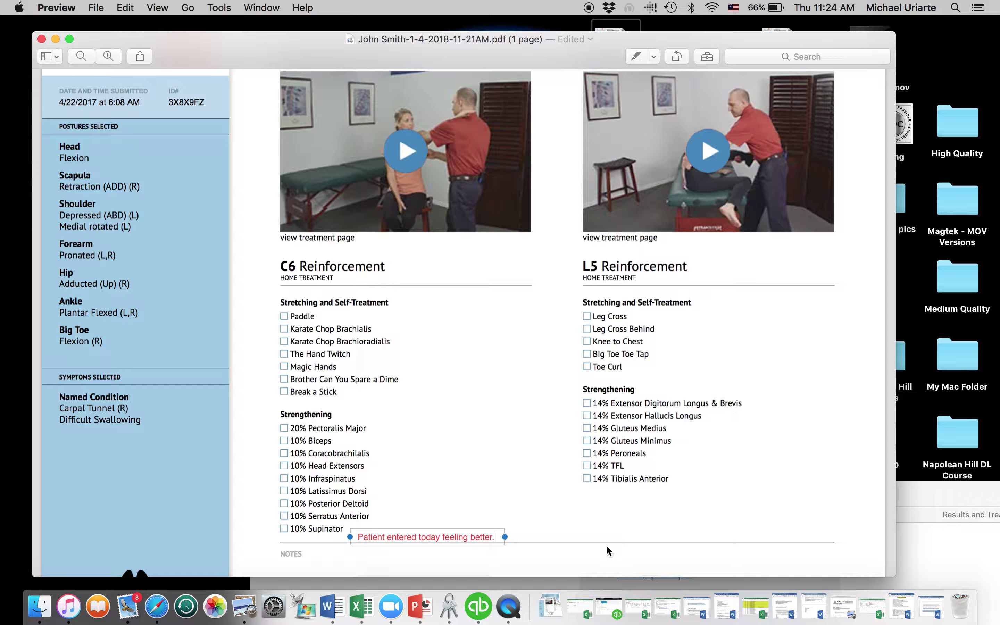
{"action": "type", "text": "Scapula was balanced today."}
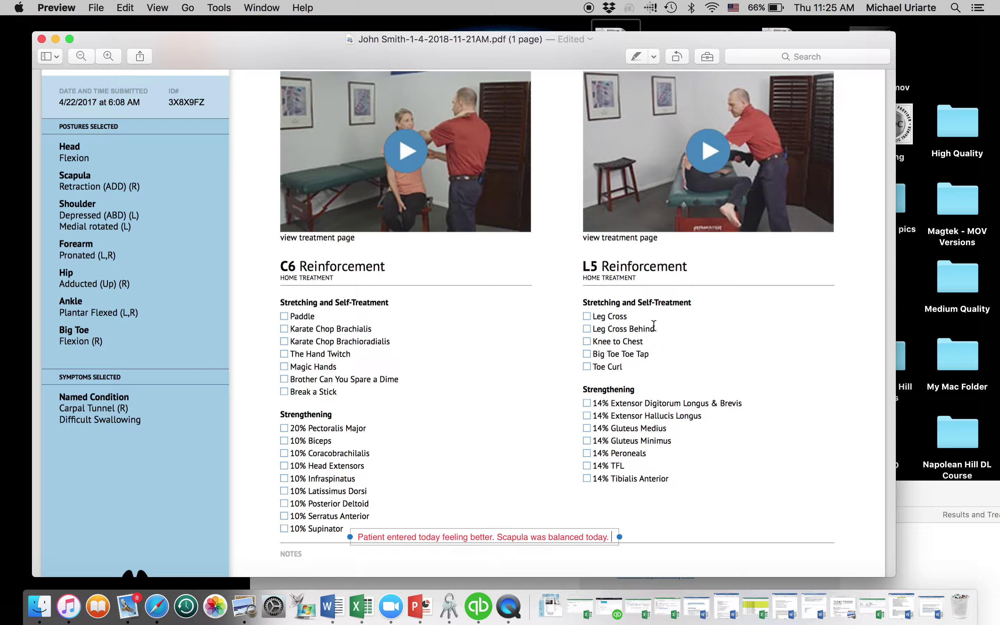
{"action": "left_click_drag", "start_coordinate": [546, 53], "coordinate": [542, 200]}
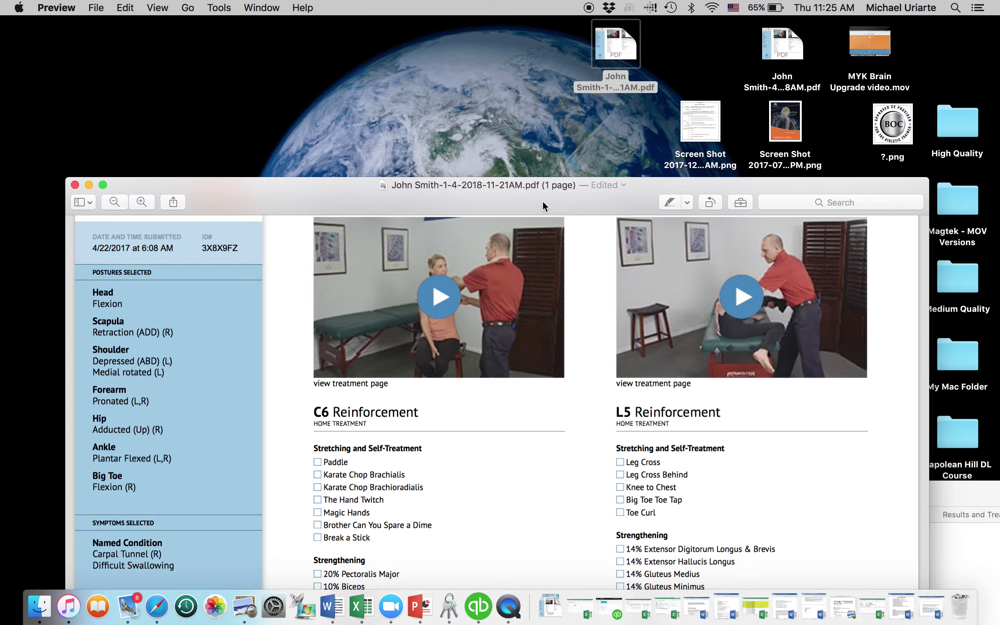